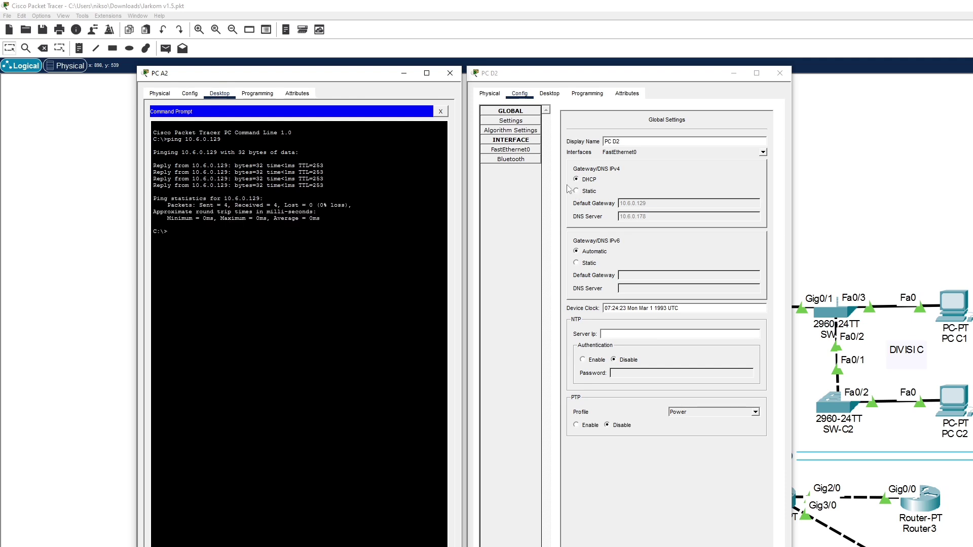
Open PC D2's Command Prompt and bring up PC A2's IP Configuration
click(551, 94)
click(682, 133)
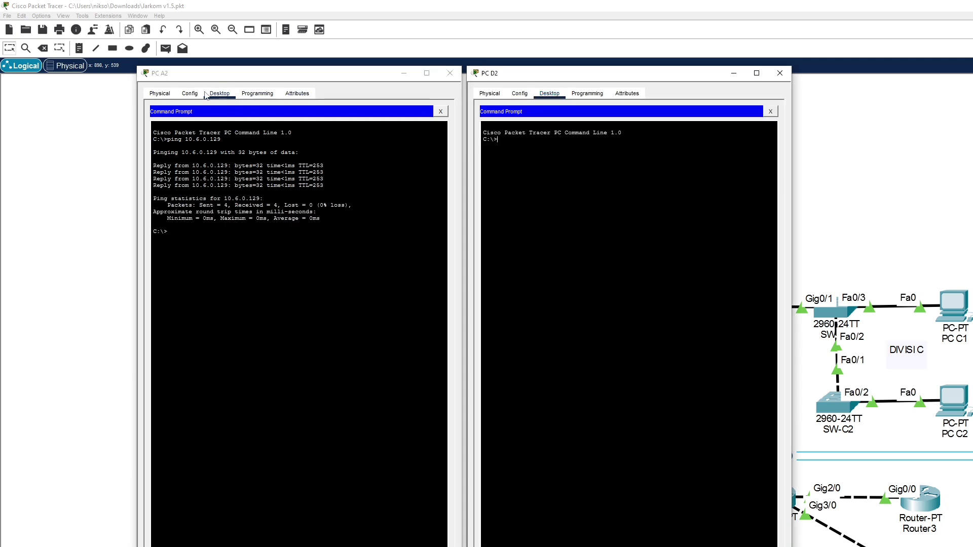
click(190, 93)
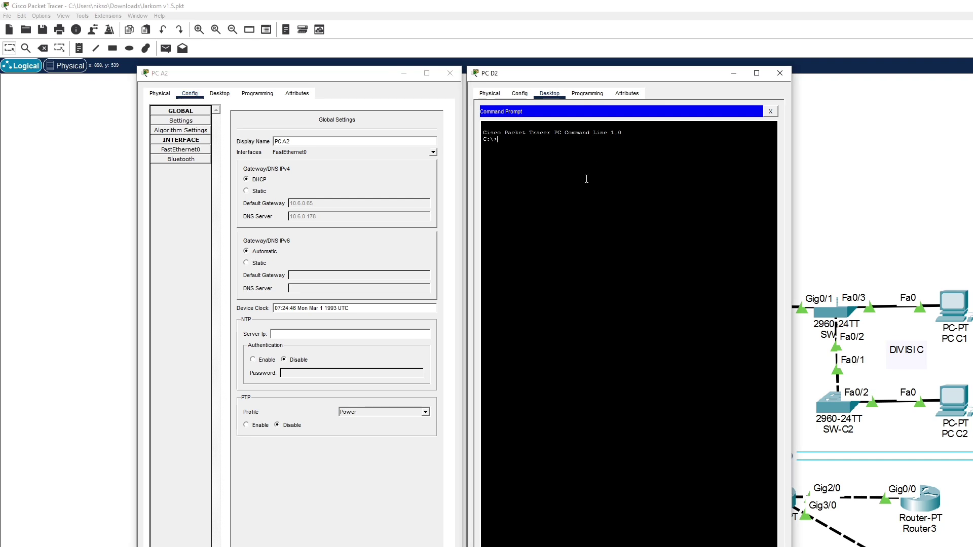
click(219, 93)
click(441, 111)
click(195, 133)
Run tracert 10.6.0.67 from PC D2, reaching PC A2 in four hops
click(575, 206)
text(tracert 10.6.)
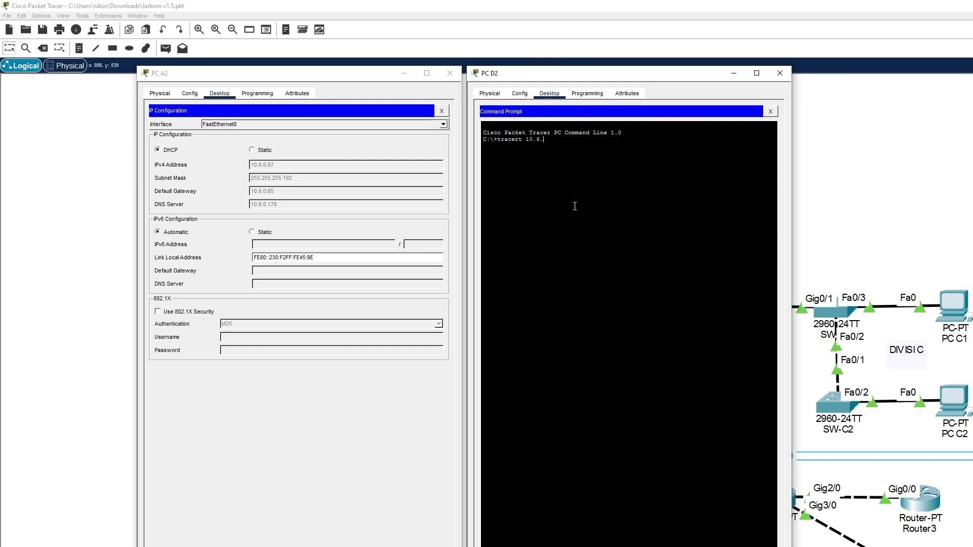
text(0.67)
key(Return)
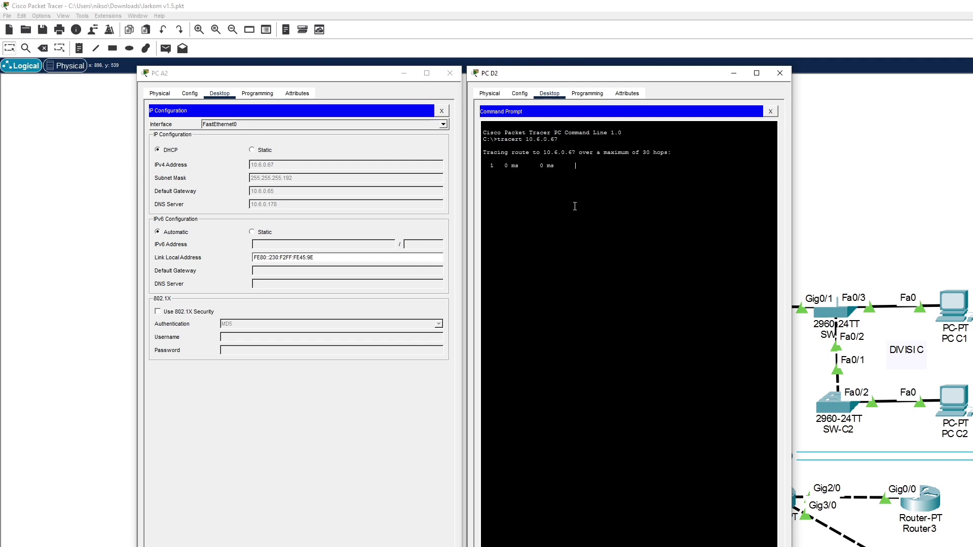
click(442, 111)
click(369, 147)
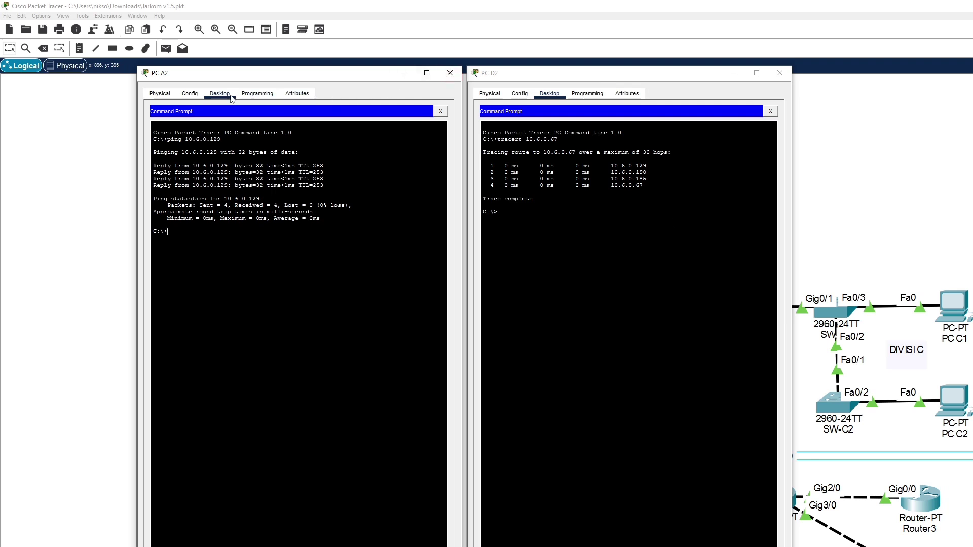
click(441, 112)
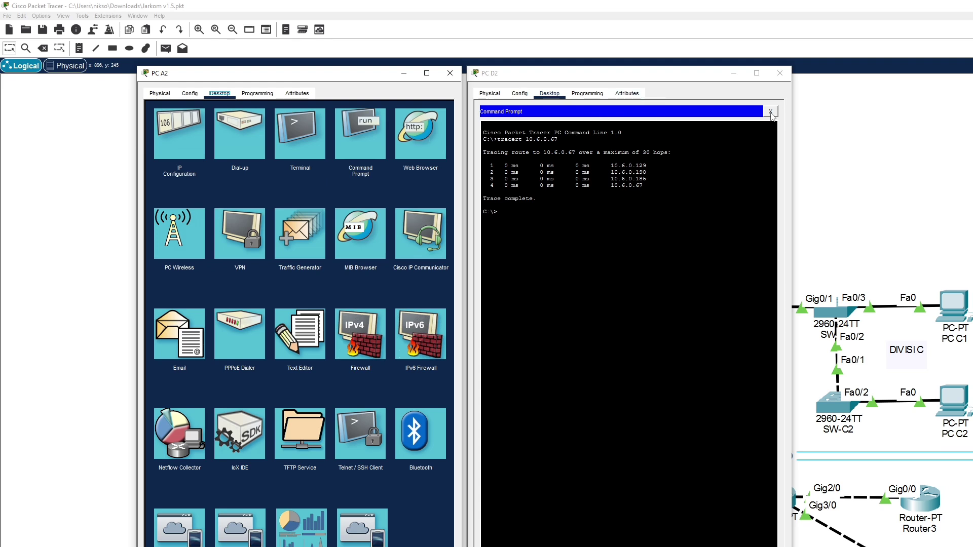
Close PC D2's Command Prompt, then start the Email setup on PC A2 and PC D2 with each user name
click(770, 112)
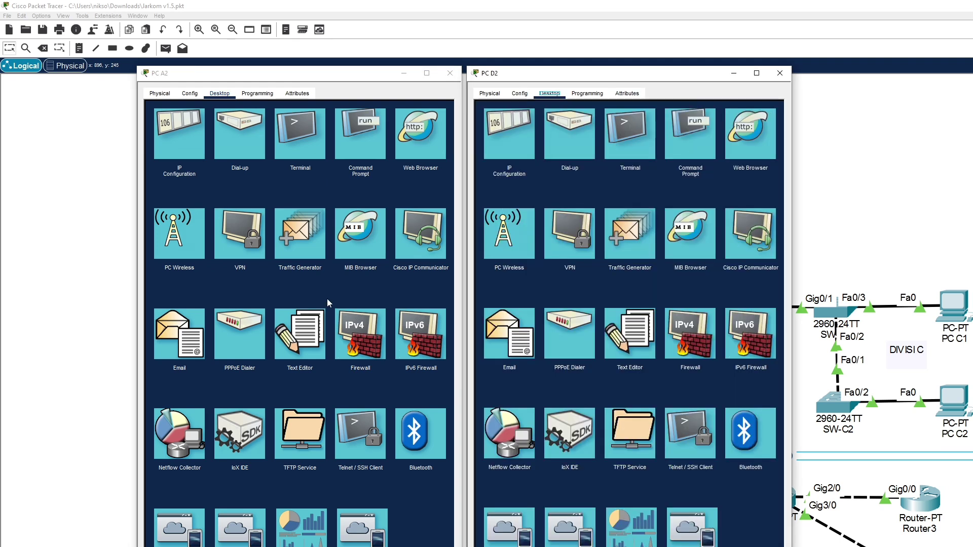
click(179, 334)
click(509, 335)
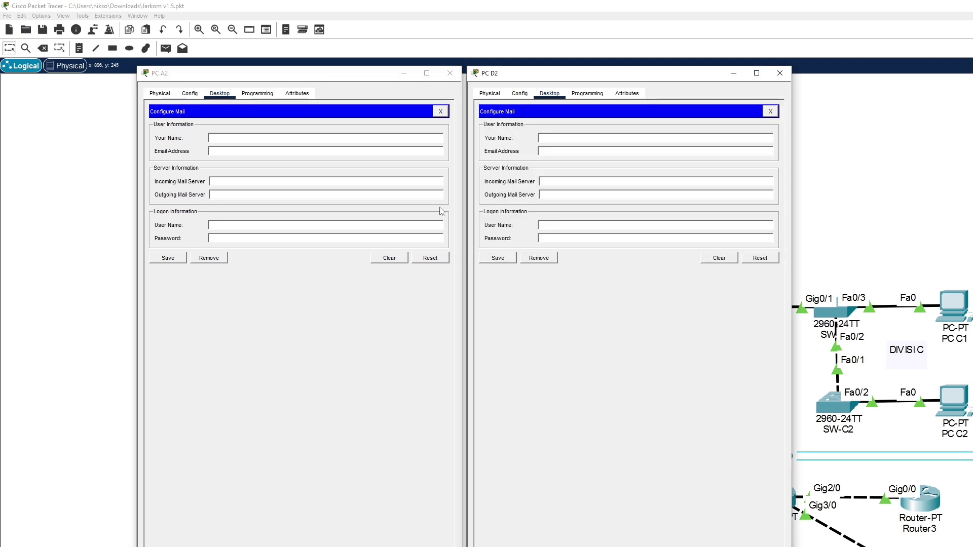
click(368, 139)
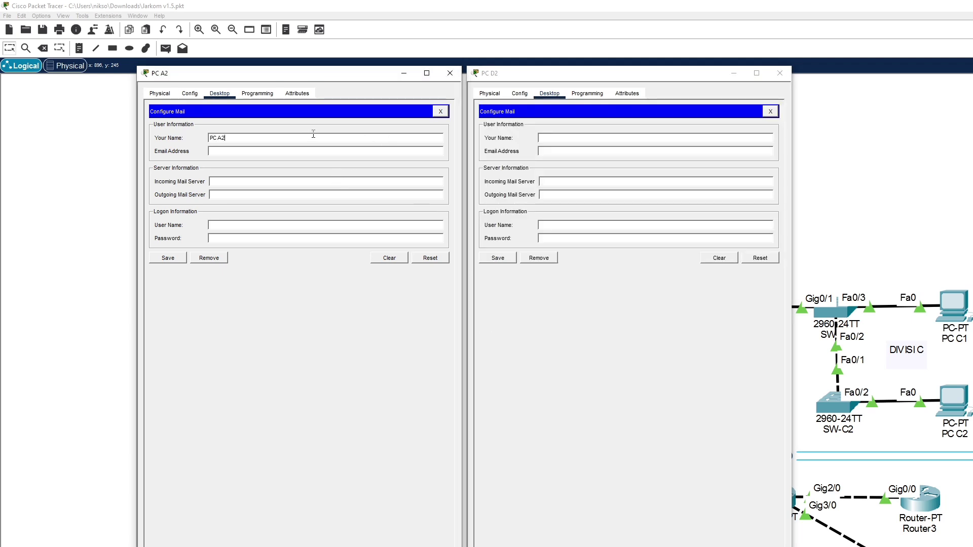
click(544, 137)
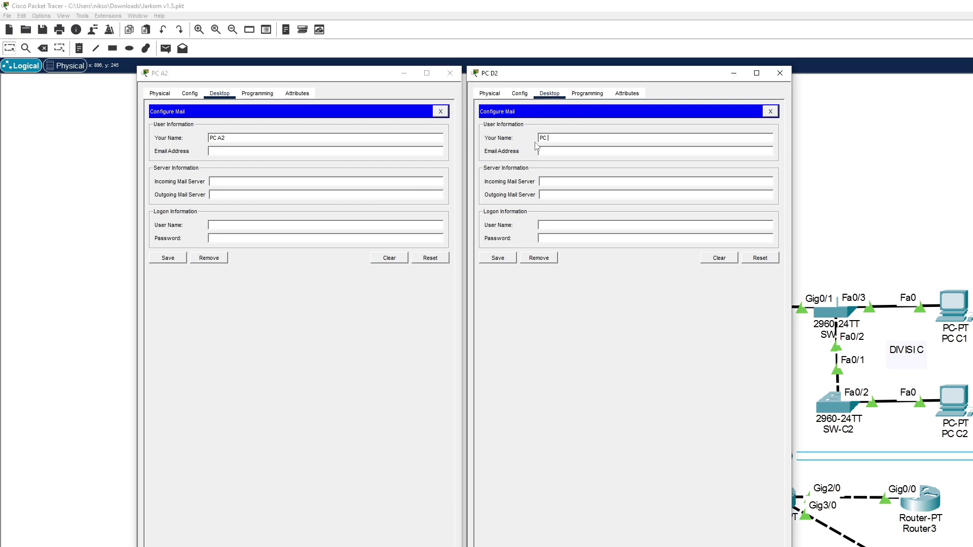
Give PC A2 and PC D2 their kelompok6.com e-mail addresses, then return to the topology
click(388, 152)
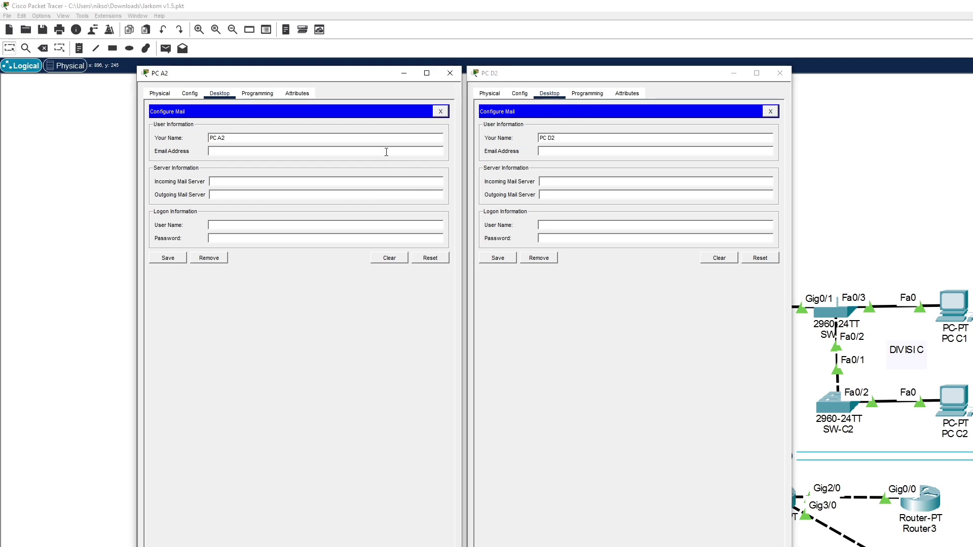
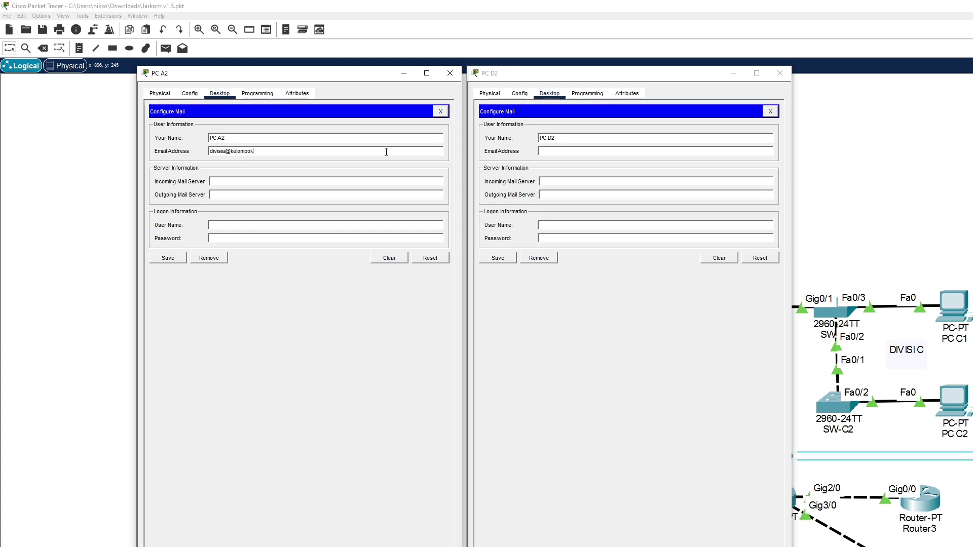
key(ctrl+a)
key(ctrl+c)
click(546, 151)
key(ctrl+v)
click(552, 151)
key(BackSpace)
text(d)
click(304, 193)
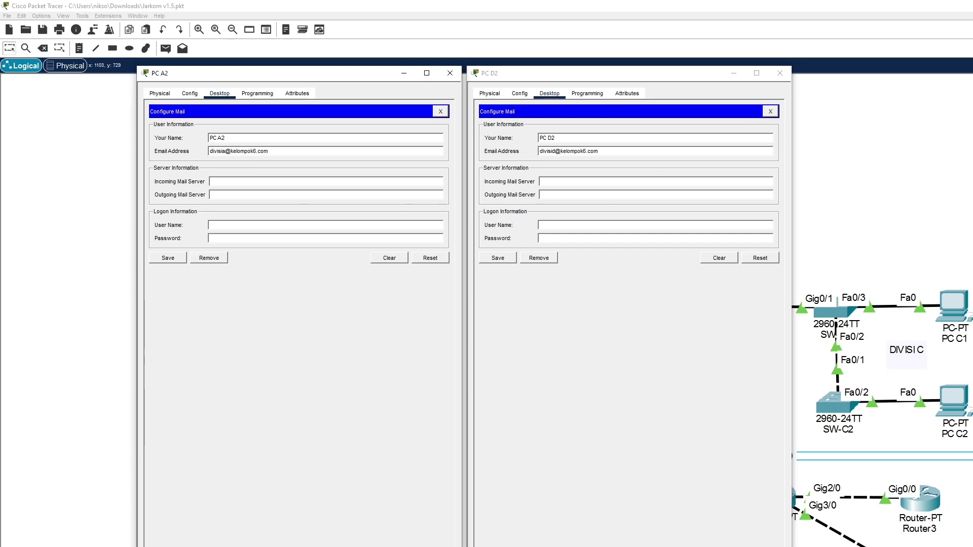
key(alt+Tab)
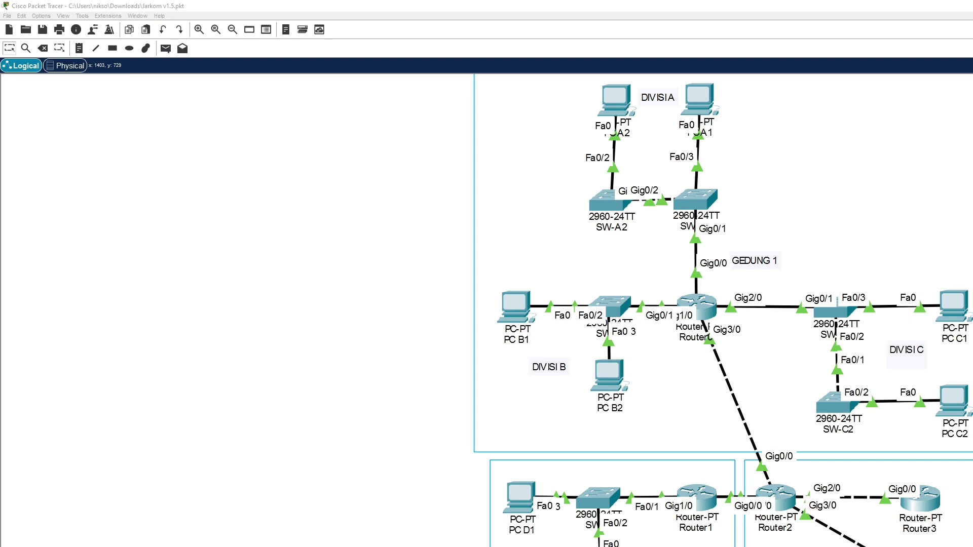
Add a kelompok6.com A record at 10.6.0.178 to Server0's DNS and close the server window
key(alt+Tab)
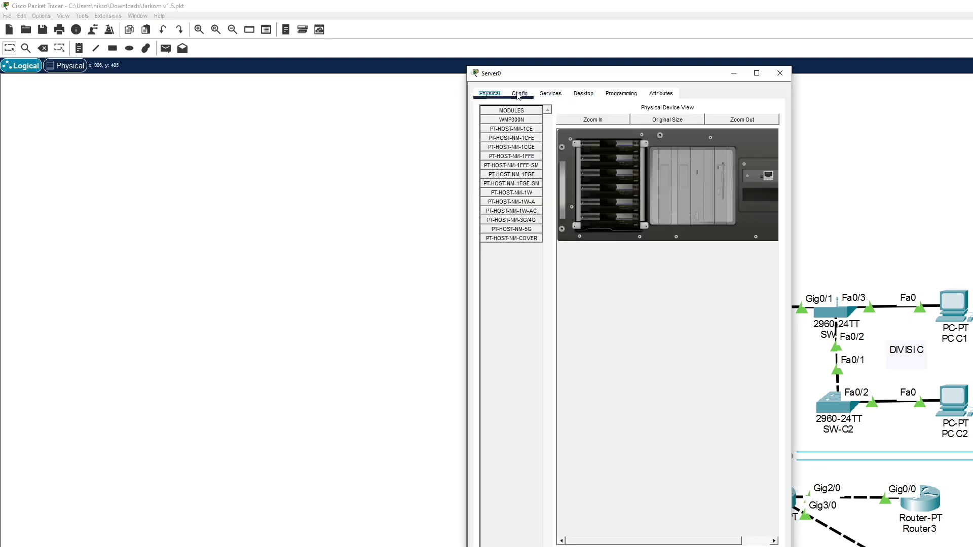
click(520, 94)
drag(646, 207, 619, 206)
click(550, 94)
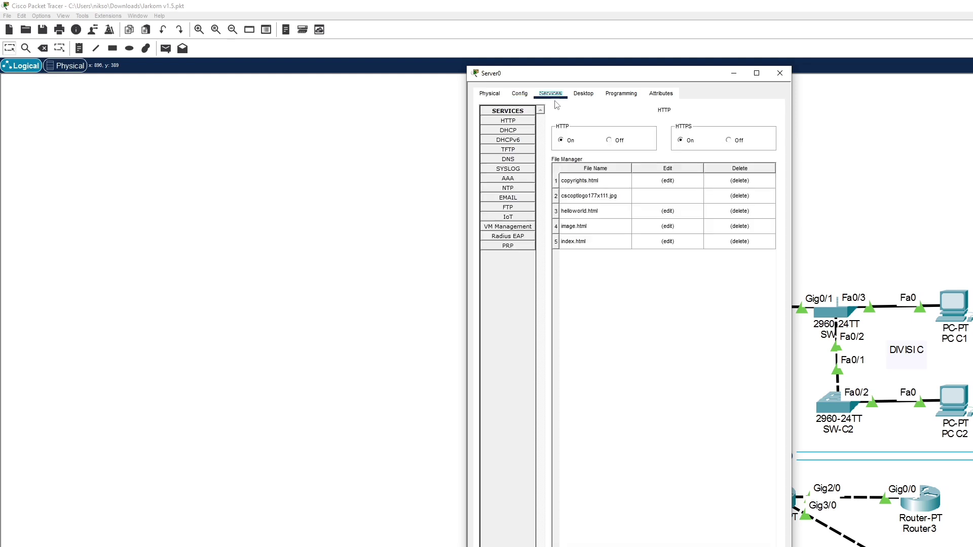
click(508, 159)
click(601, 214)
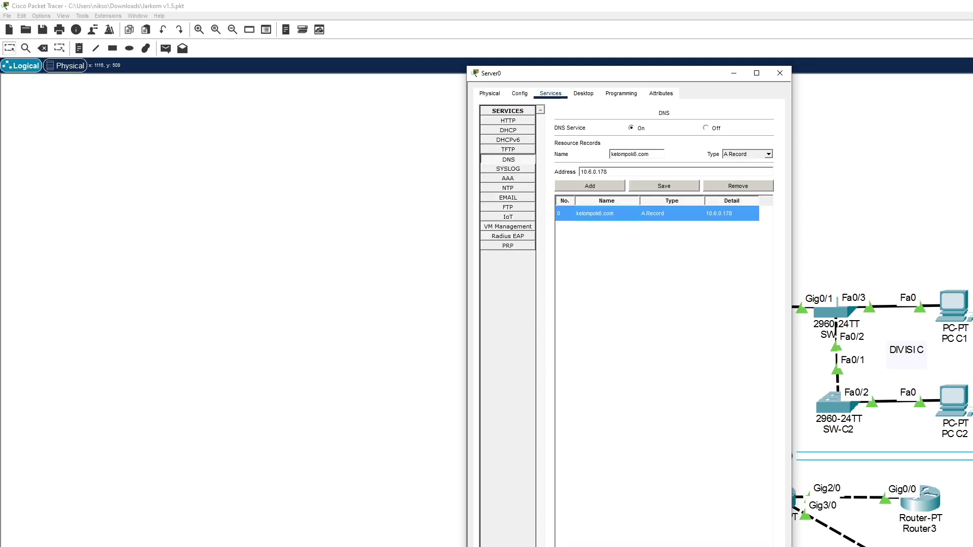
click(604, 189)
key(ctrl+c)
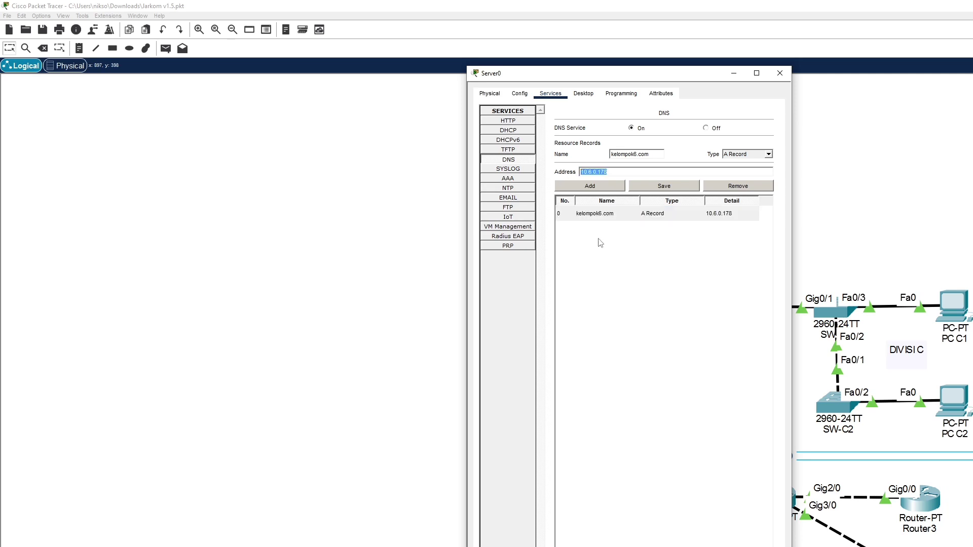
key(alt+F4)
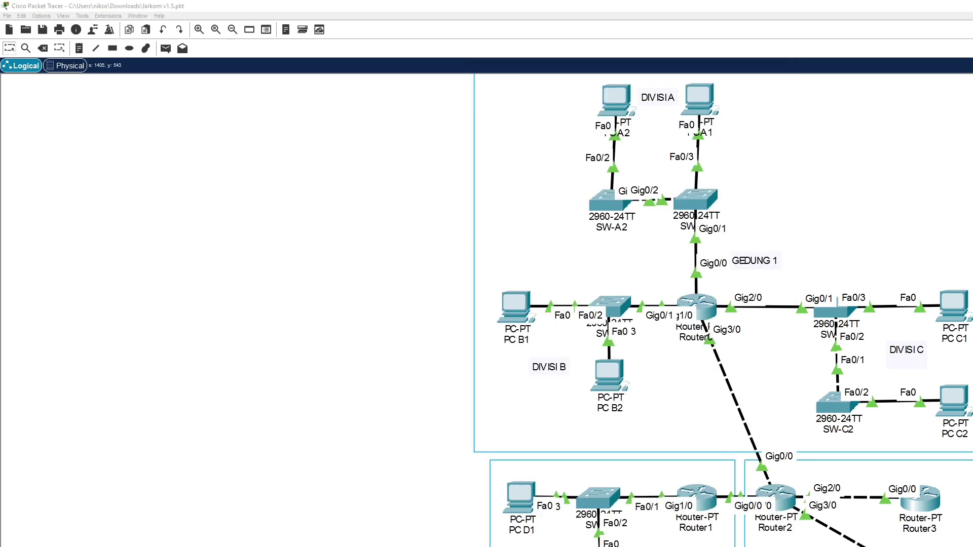
Fill in 10.6.0.178 as the mail server address on PC A2 and PC D2
click(257, 181)
key(ctrl+v)
key(Tab)
key(ctrl+v)
click(544, 182)
key(ctrl+v)
key(ctrl+v)
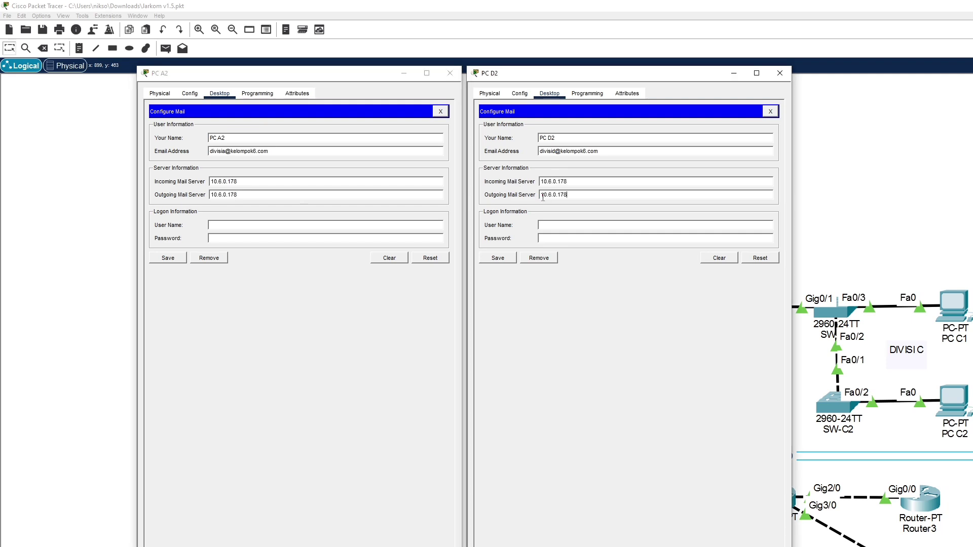
Enter logon user names and passwords, save PC A2's mail settings, and clear PC D2's form
click(245, 226)
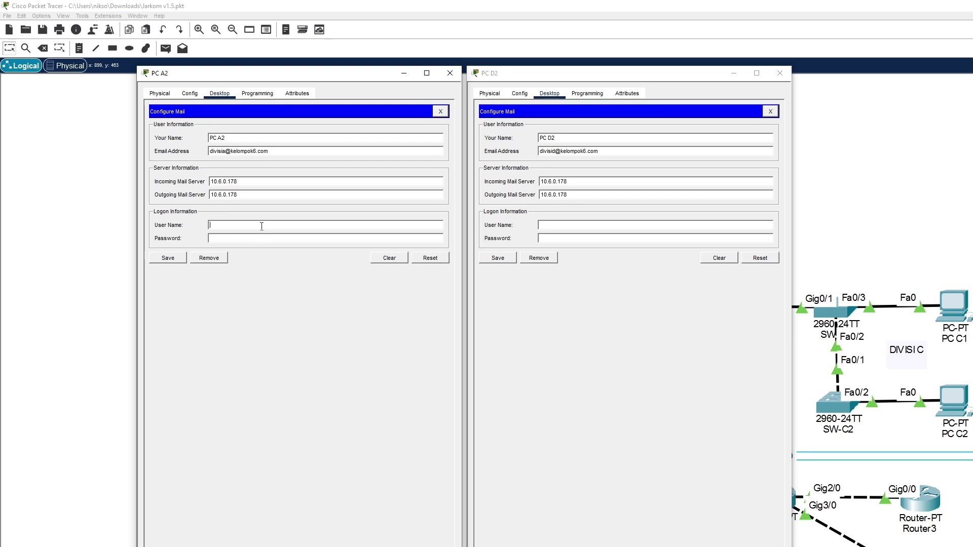
text(divi)
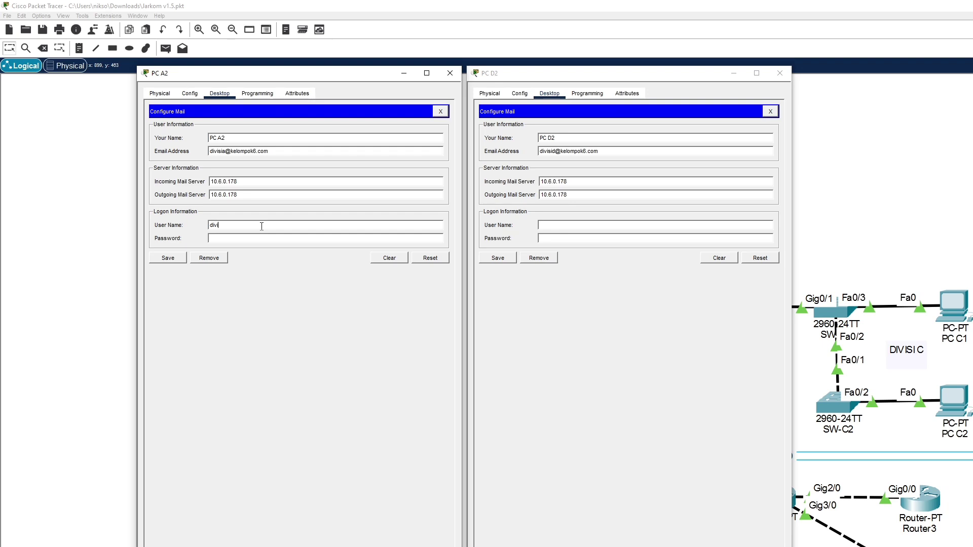
key(ctrl+a)
key(ctrl+c)
click(571, 225)
key(ctrl+v)
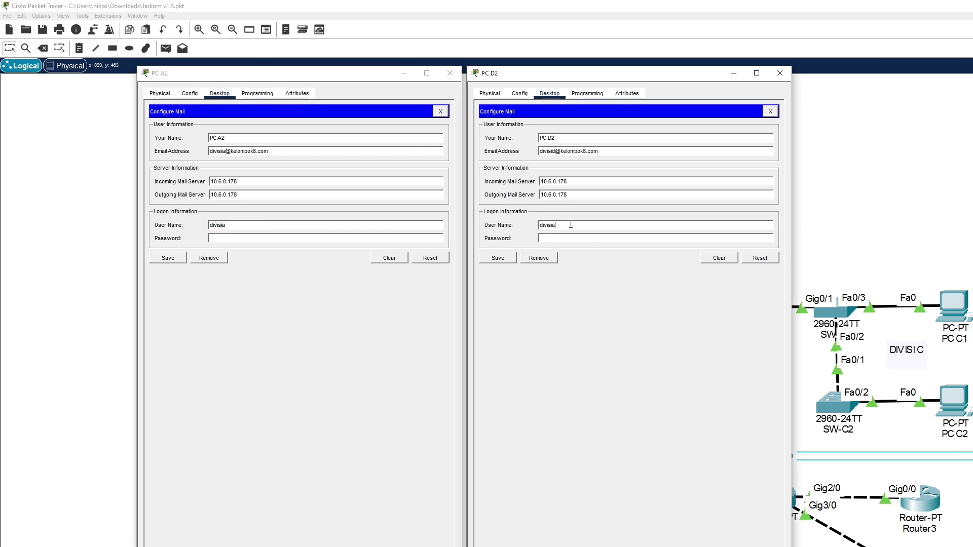
click(565, 233)
text(divis)
click(310, 239)
text(divis)
key(Return)
click(708, 261)
Enter PC D2's display name and its kelompok6.com e-mail address
click(563, 140)
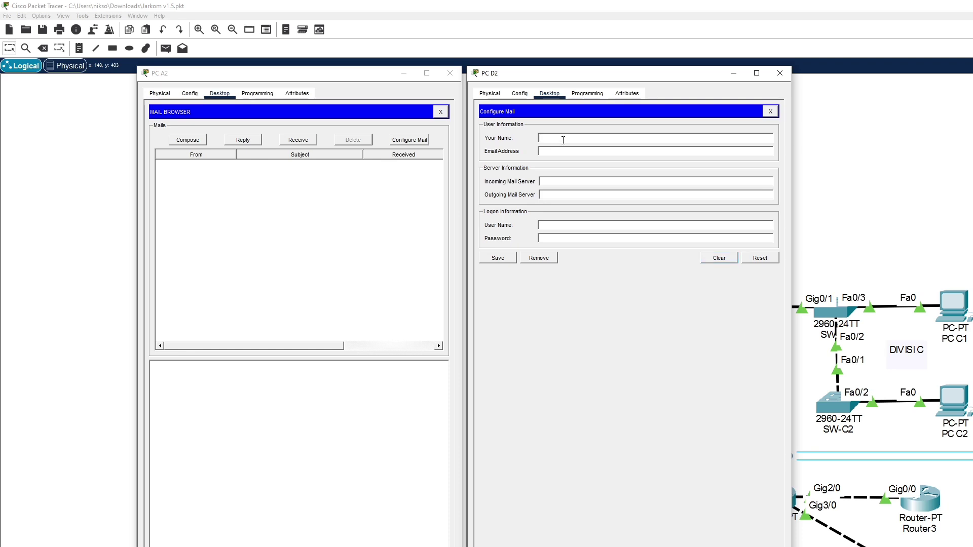
click(565, 226)
text(divisia)
text(P)
text(C D2)
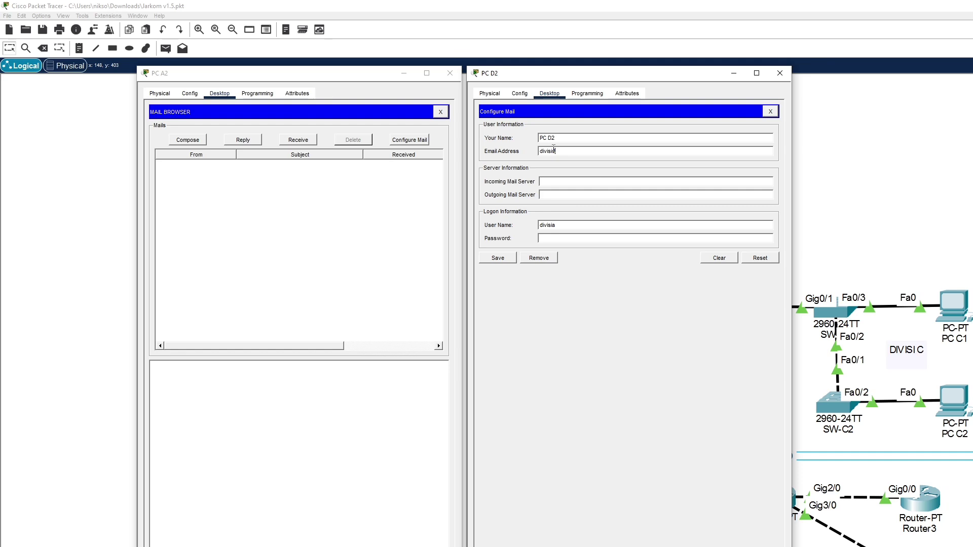
text(elompok6.com)
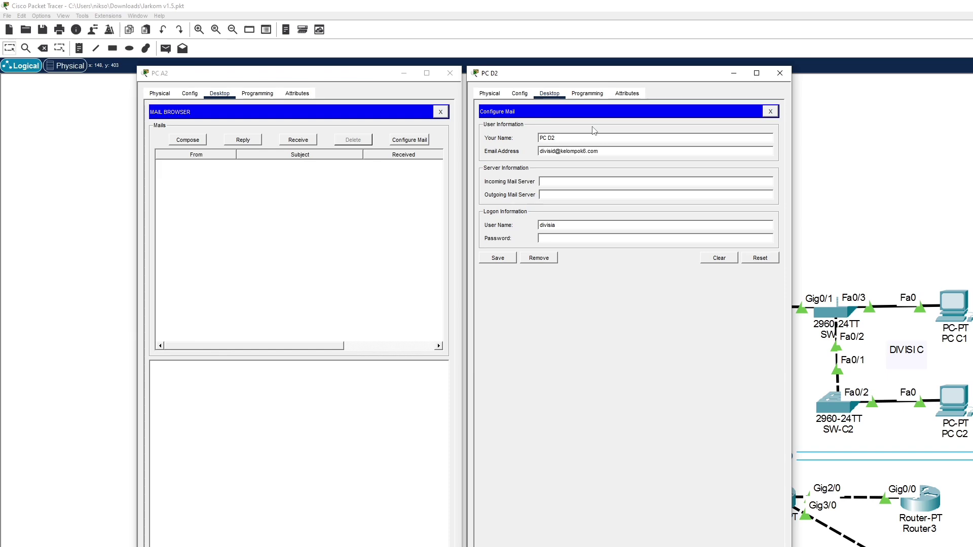
Set PC D2's incoming and outgoing mail servers to 10.6.0.178, enter the password, and save
click(559, 181)
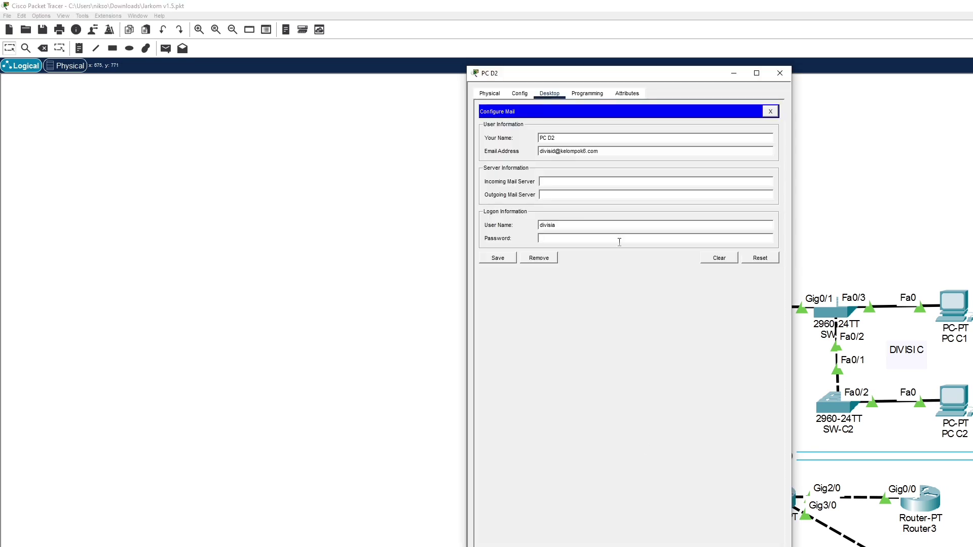
click(559, 182)
text(10.6.0.178)
click(554, 194)
key(ctrl+v)
click(562, 239)
text(12345)
click(507, 258)
key(alt+Tab)
click(574, 272)
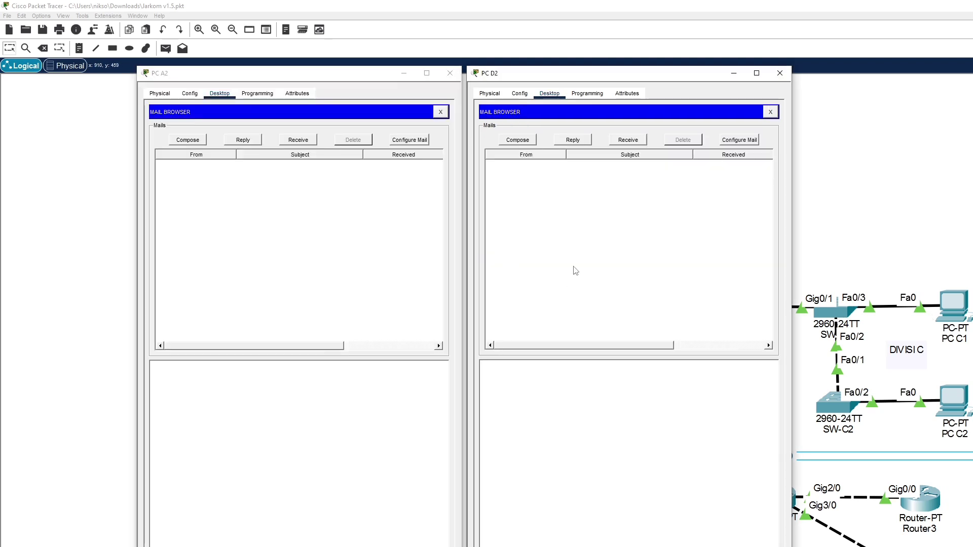
Compose and send an e-mail from PC D2 to PC A2 with subject and body TEST EMAIL
click(517, 140)
text(PC)
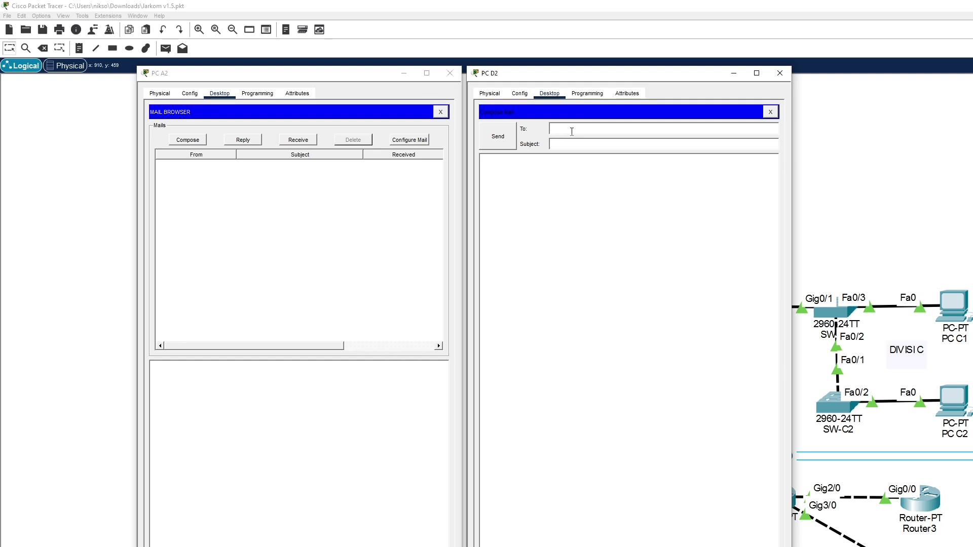
text(T EMAIL)
key(ctrl+a)
key(ctrl+c)
click(642, 277)
key(ctrl+v)
click(498, 145)
Receive mail on PC A2 and open the TEST EMAIL message
click(304, 211)
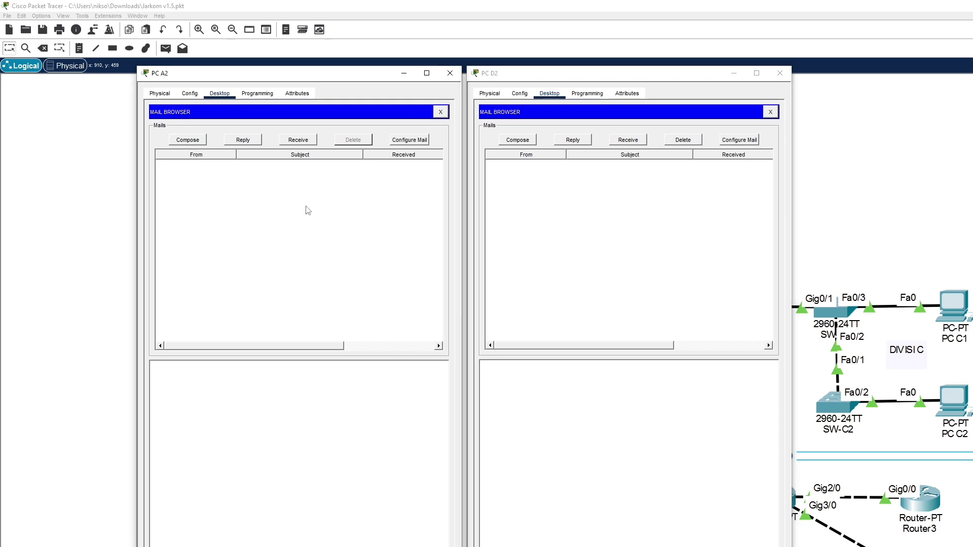
click(308, 143)
click(220, 172)
double_click(220, 174)
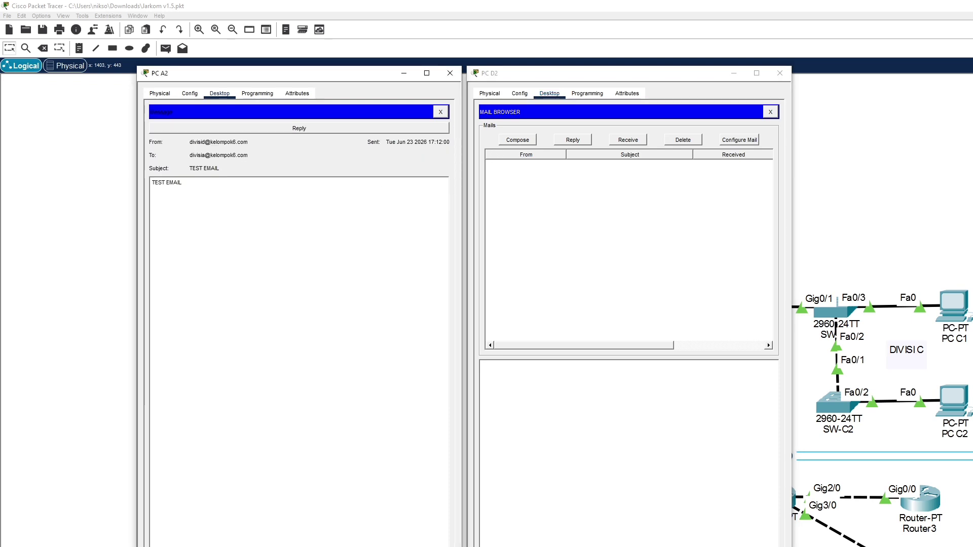
Close PC D2's window, then PC A2's opened message and mail browser
click(780, 73)
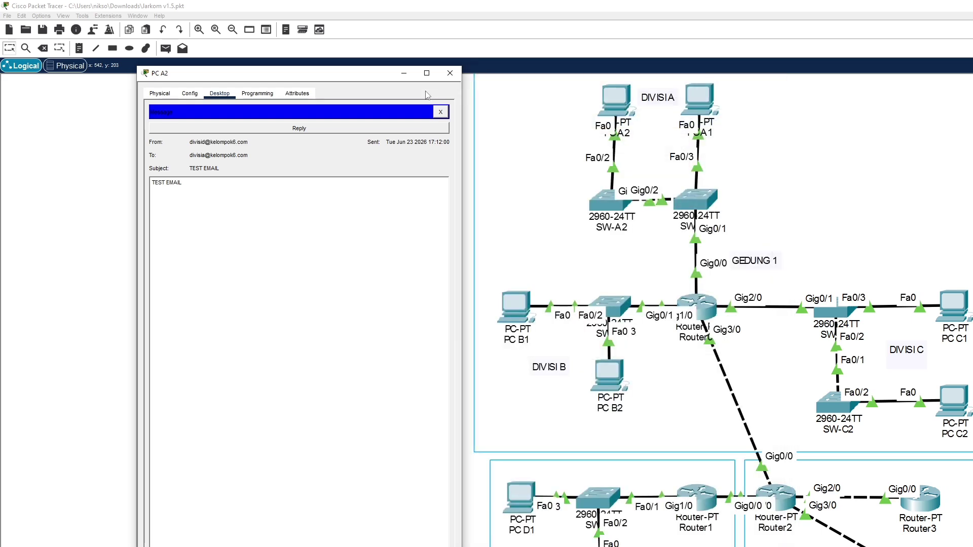
drag(463, 117, 842, 157)
click(819, 114)
drag(667, 76, 793, 82)
click(941, 121)
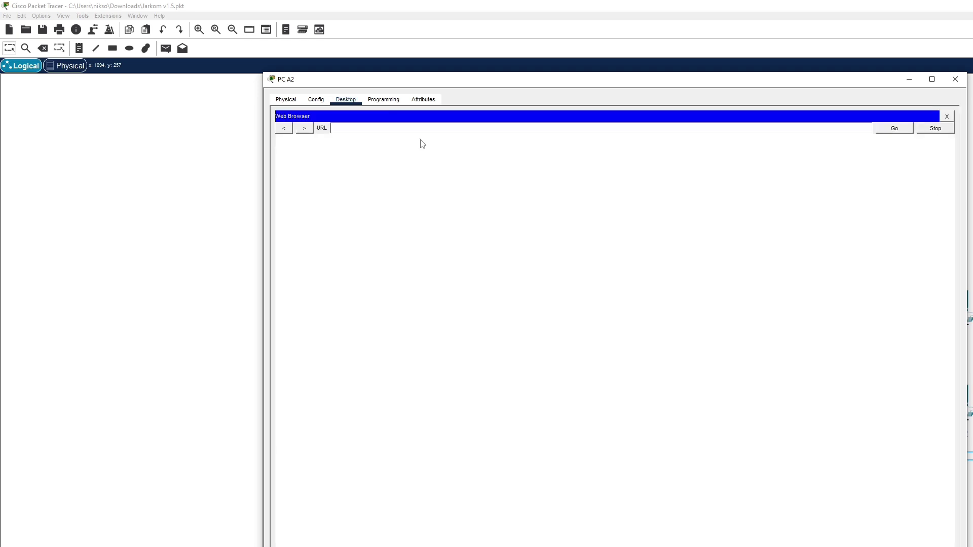
Load kelompok6.com in PC A2's web browser and follow its Image page link
text(kelompok6.com)
key(Return)
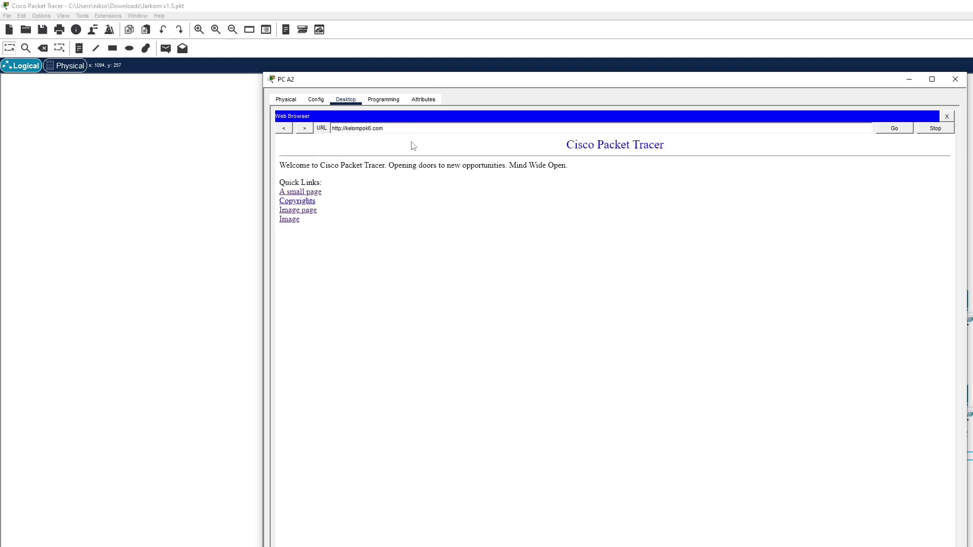
click(300, 212)
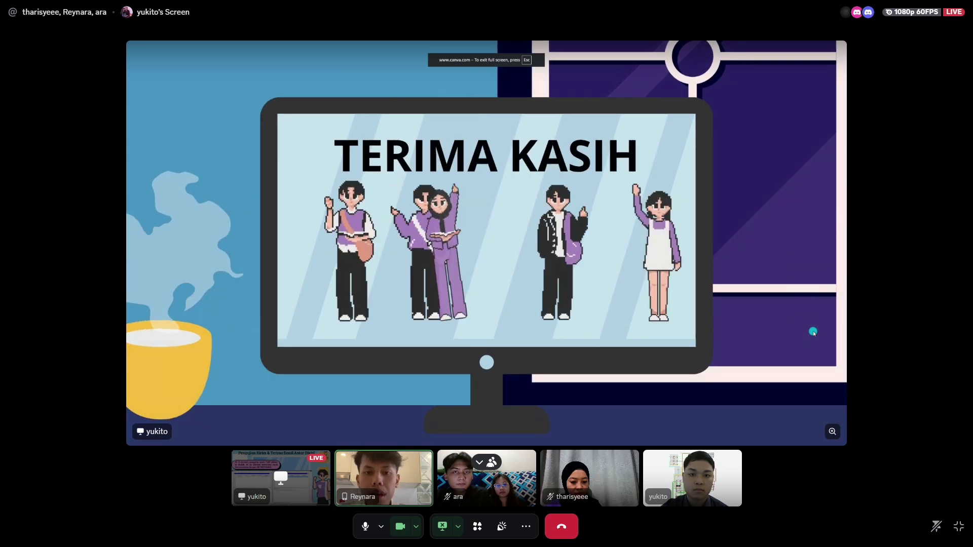